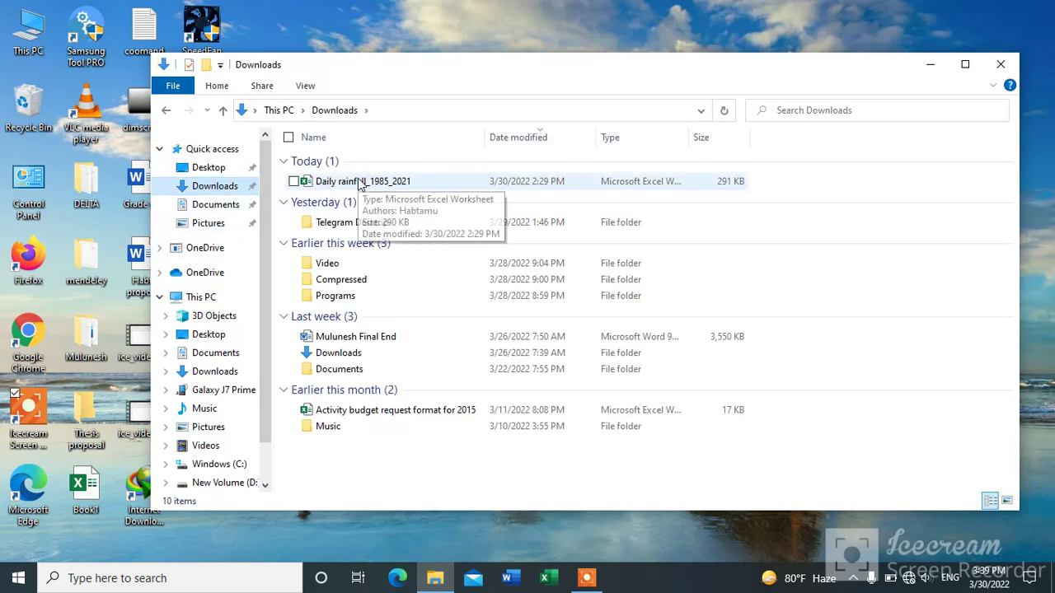
Open the Daily rainfall_1985_2021 workbook from the Downloads folder in Excel.
double_click(358, 183)
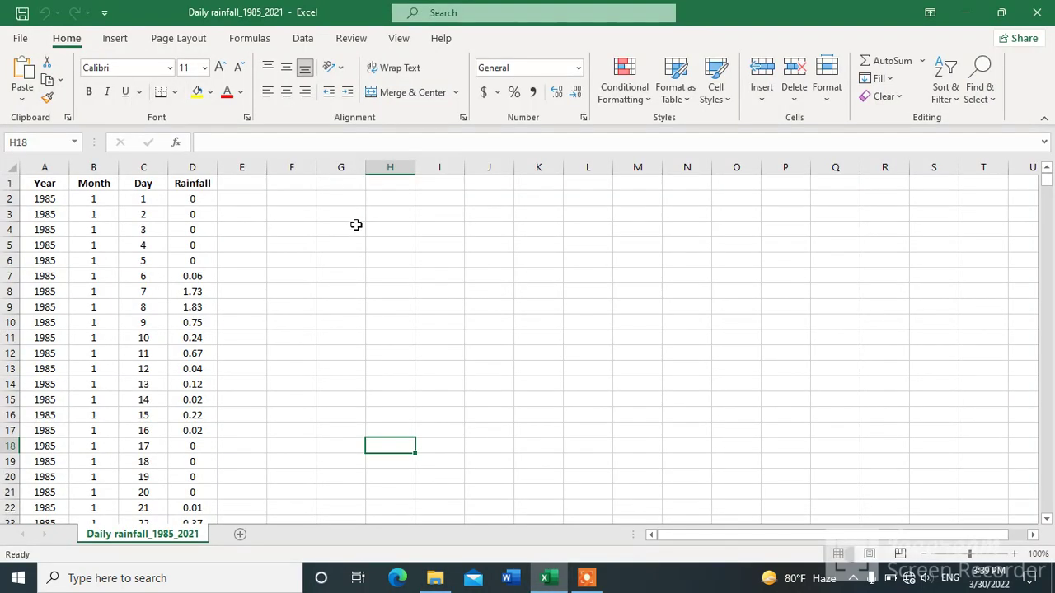
Scroll through the rainfall records from 1985 down to the last row, 13515.
click(51, 199)
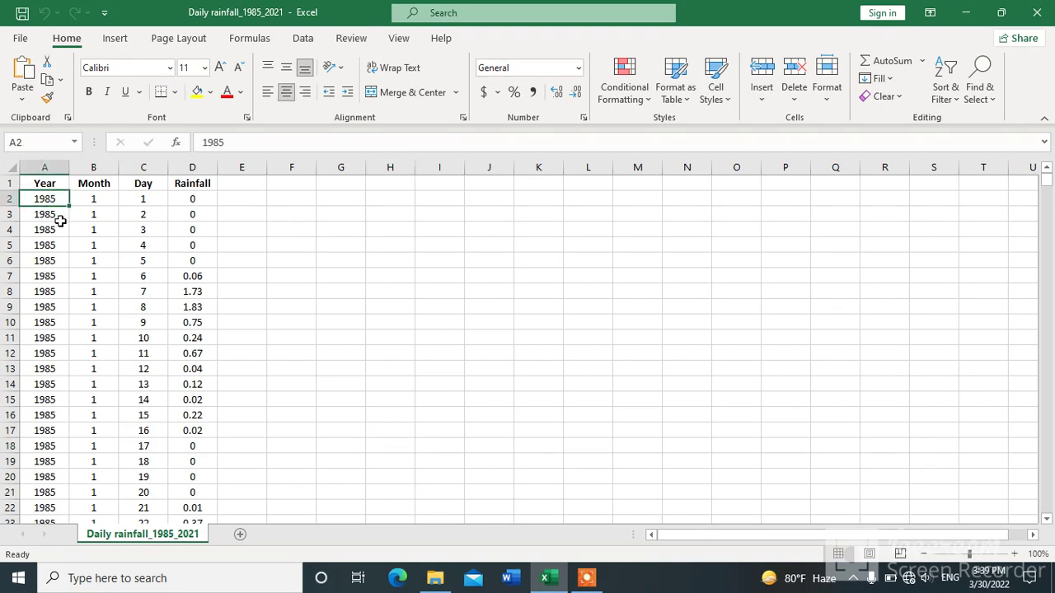
scroll(220, 289, down, 7)
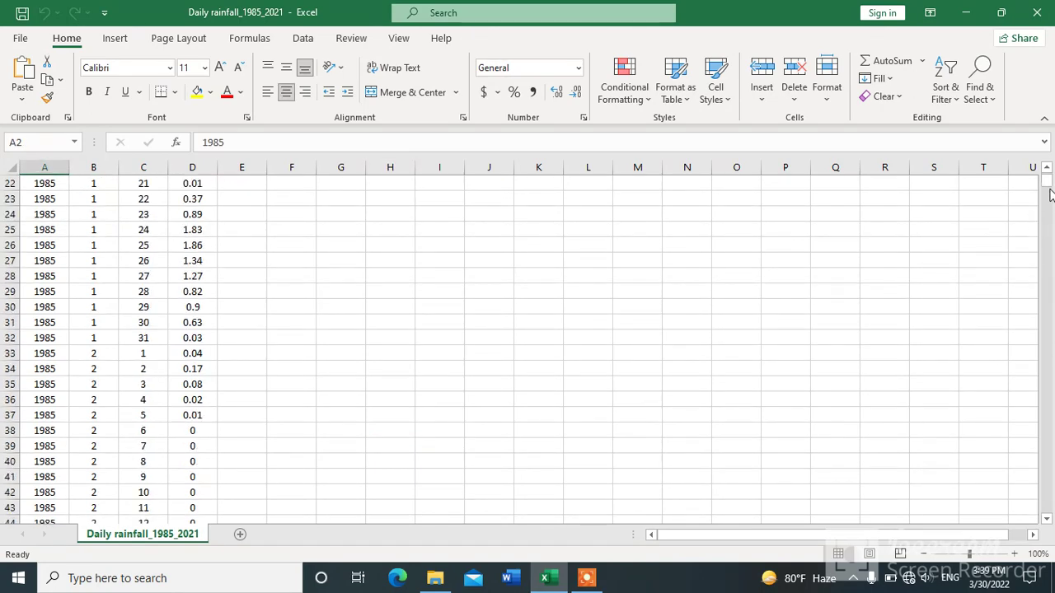
drag(1047, 183, 1047, 504)
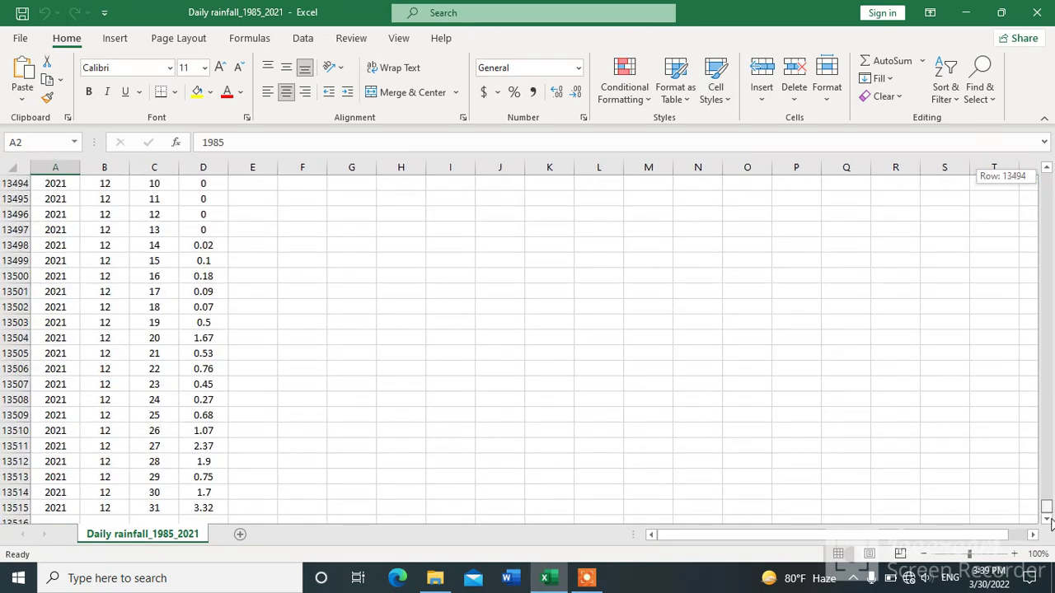
scroll(72, 461, down, 1)
click(73, 461)
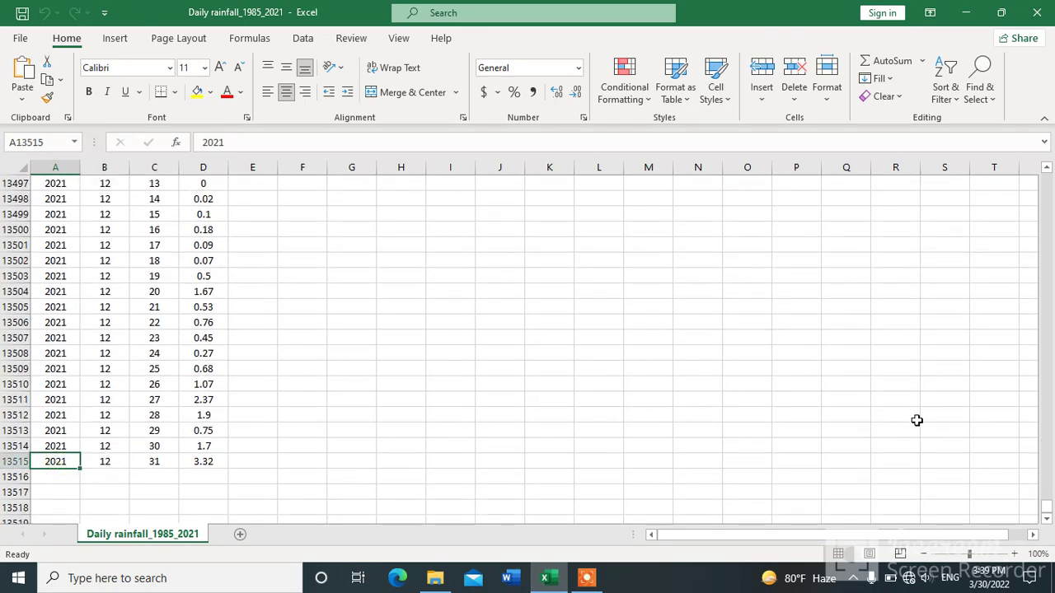
drag(1048, 513, 1048, 182)
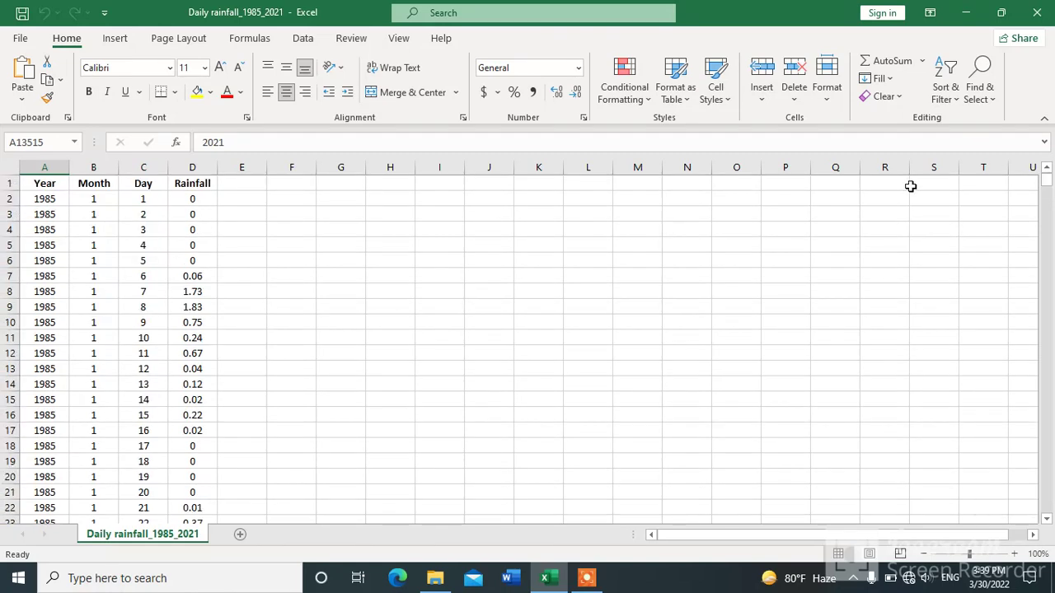
Check the Year, Month, Day and Rainfall headings, then select A1:D13515 with Ctrl+Shift+End.
click(143, 185)
click(98, 187)
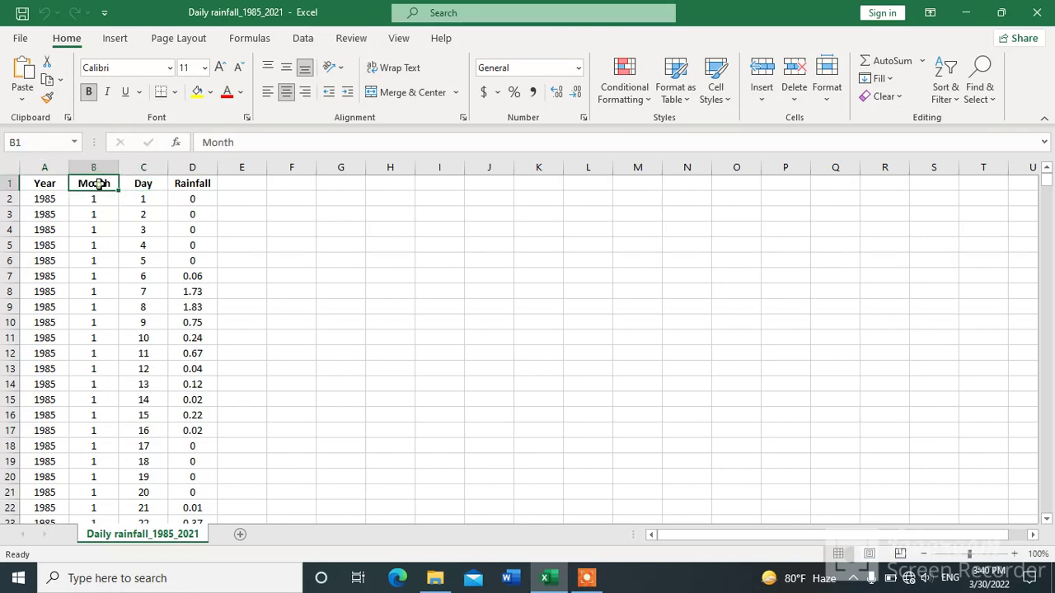
click(48, 186)
click(248, 248)
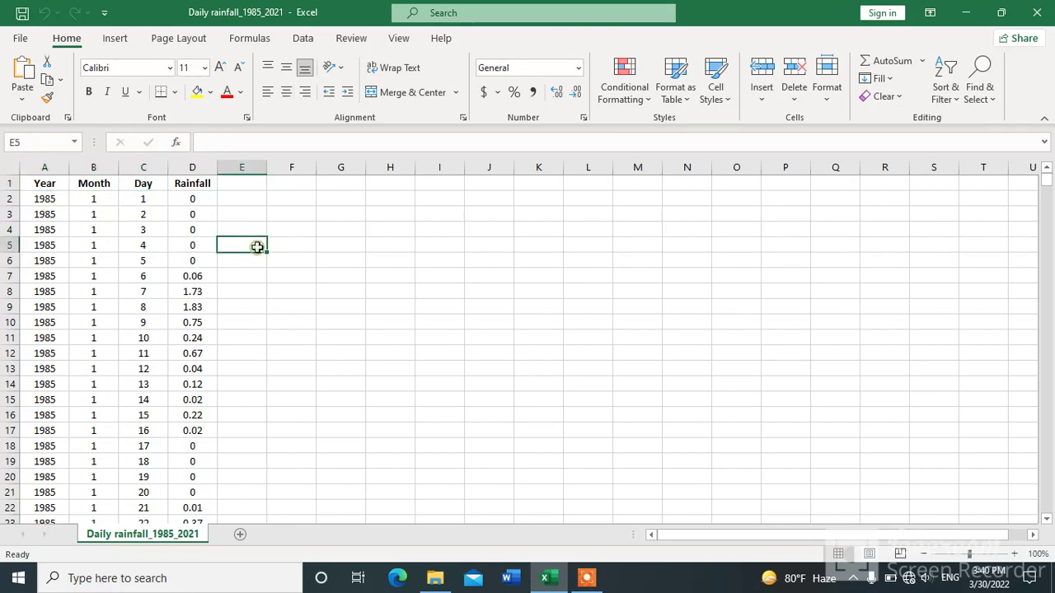
click(195, 186)
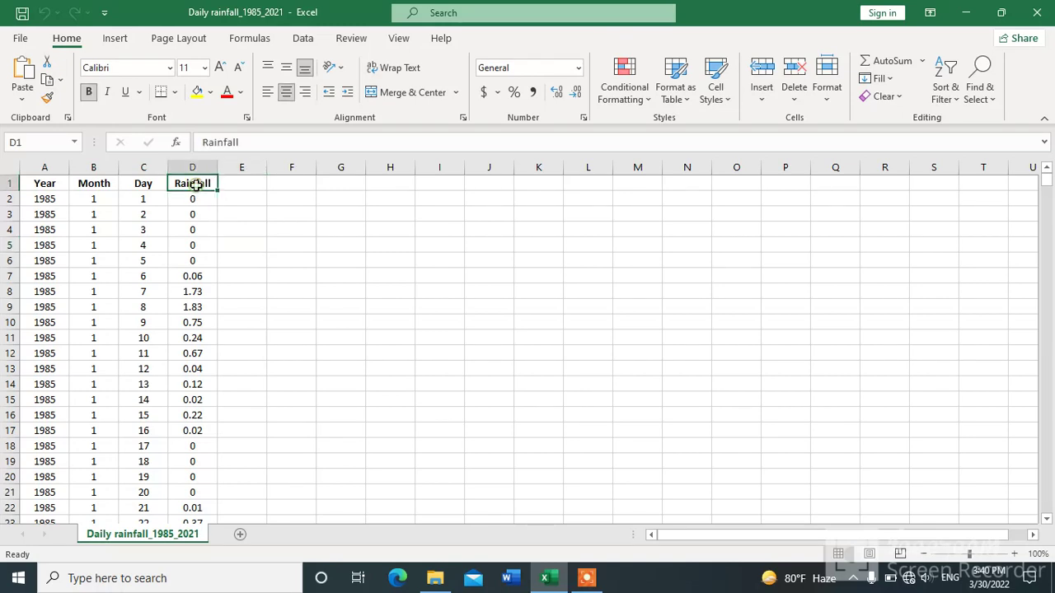
click(44, 185)
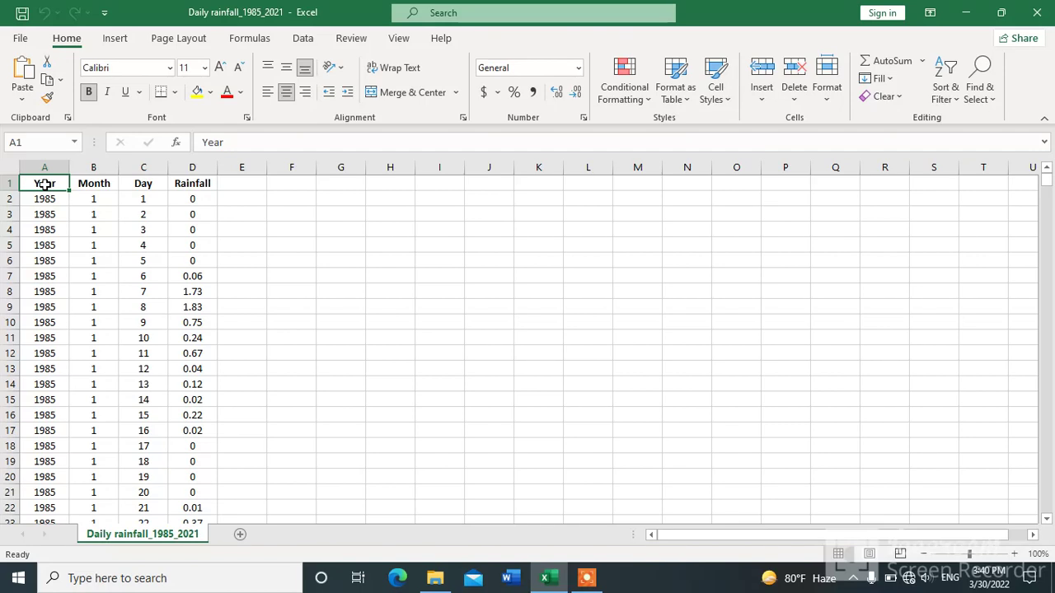
key(ctrl+shift+End)
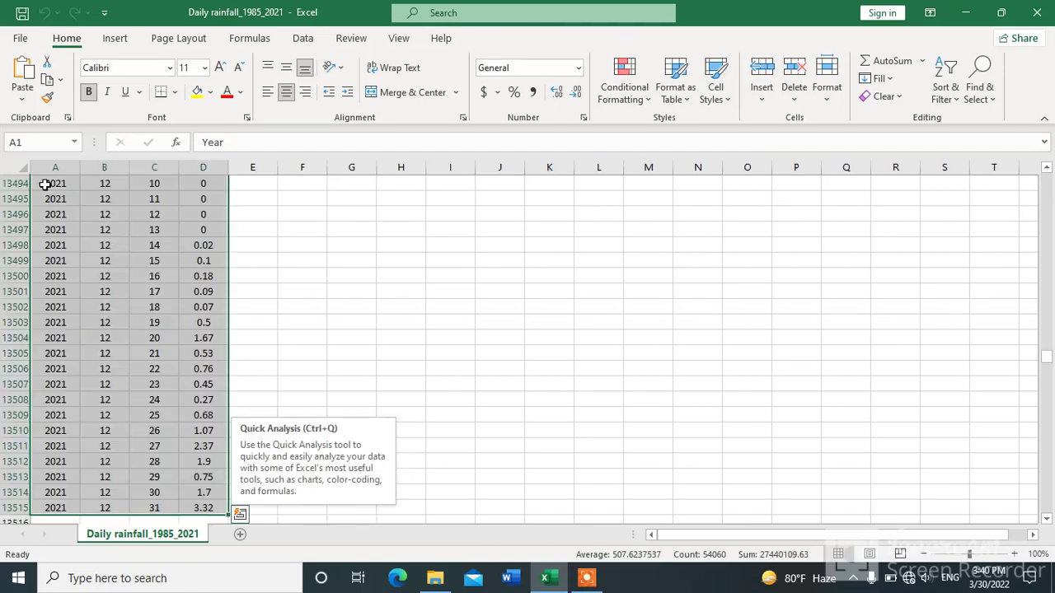
Insert a PivotTable from range A1:D13515 on a new worksheet.
click(116, 41)
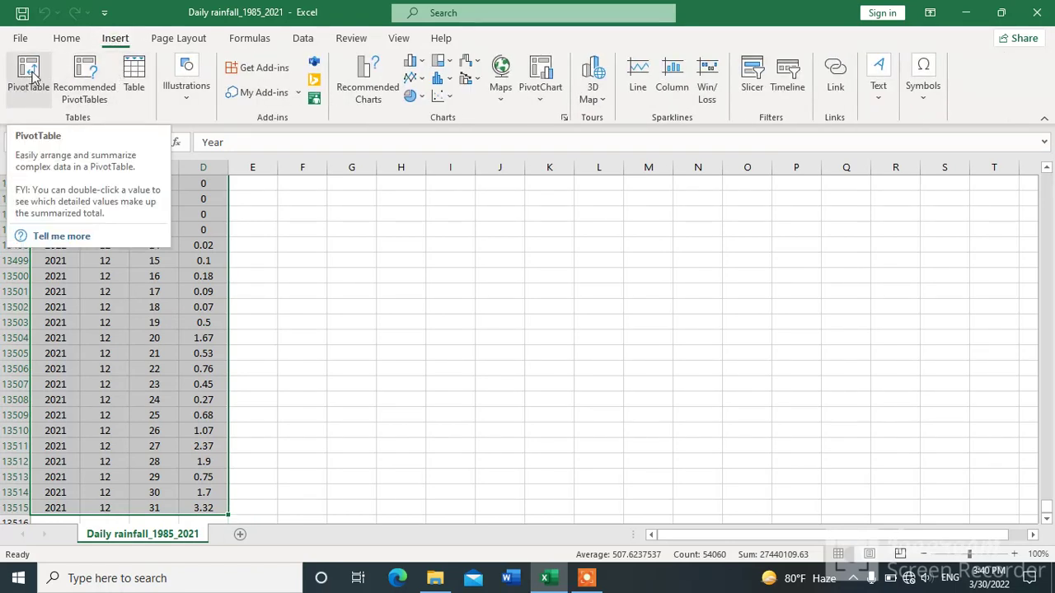
click(29, 73)
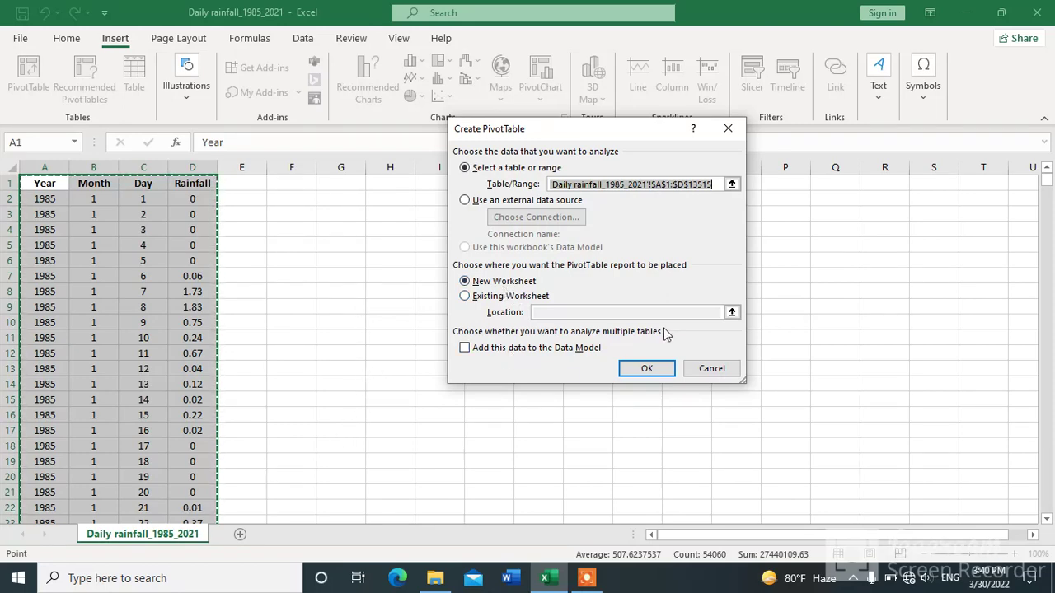
click(645, 371)
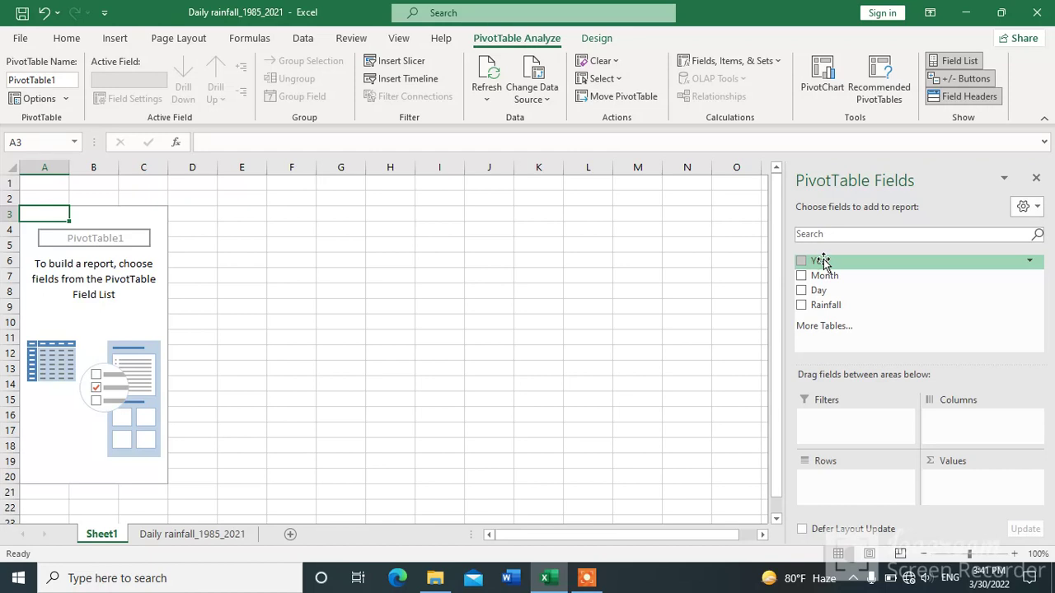
Put Year in rows, Month in columns and Rainfall in values, then open Sum of Rainfall's menu.
drag(822, 260, 836, 472)
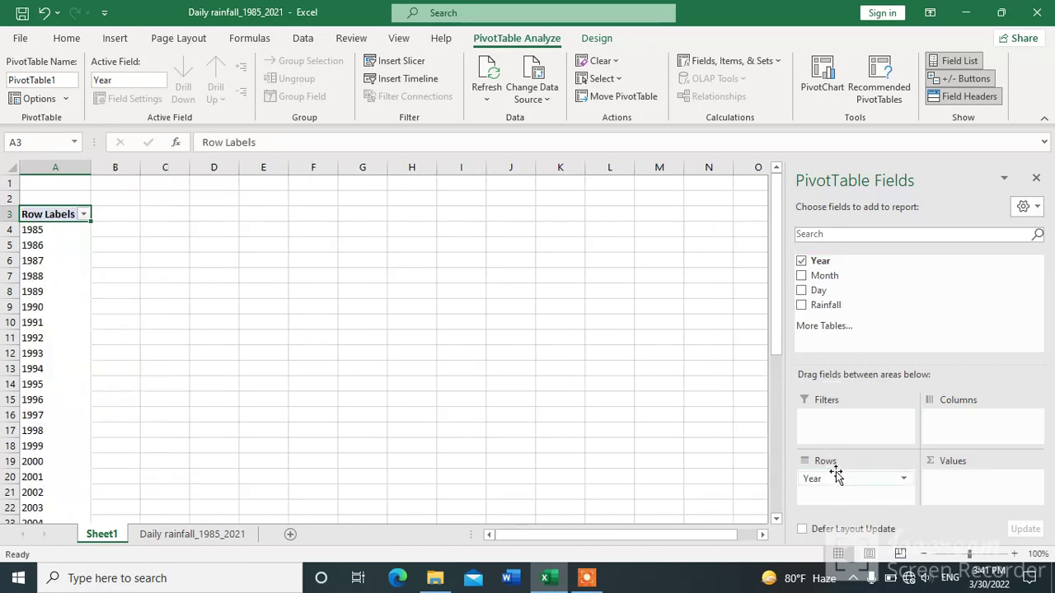
drag(829, 280, 952, 428)
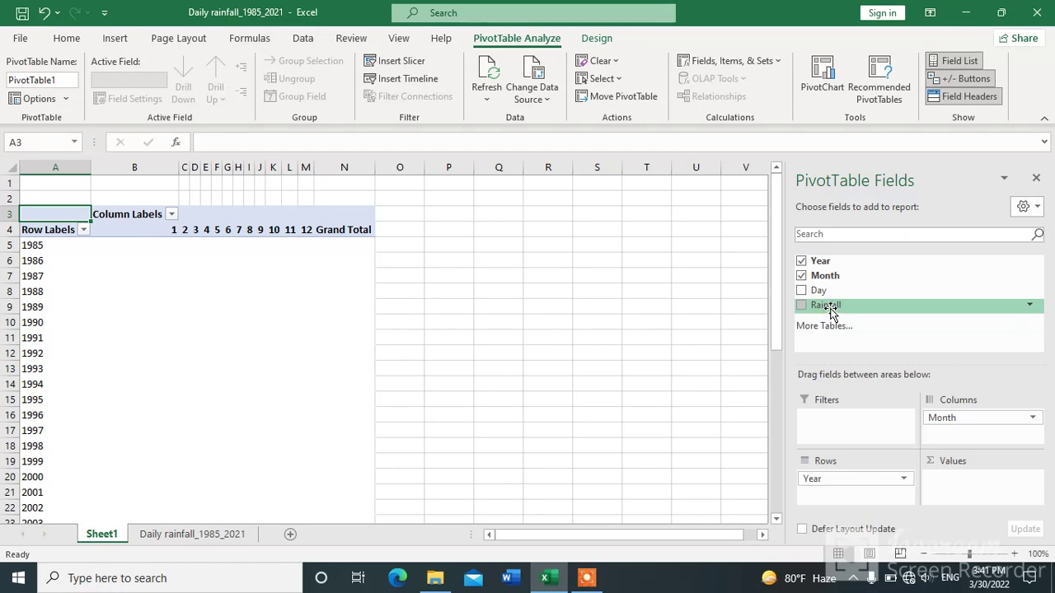
drag(830, 311, 959, 486)
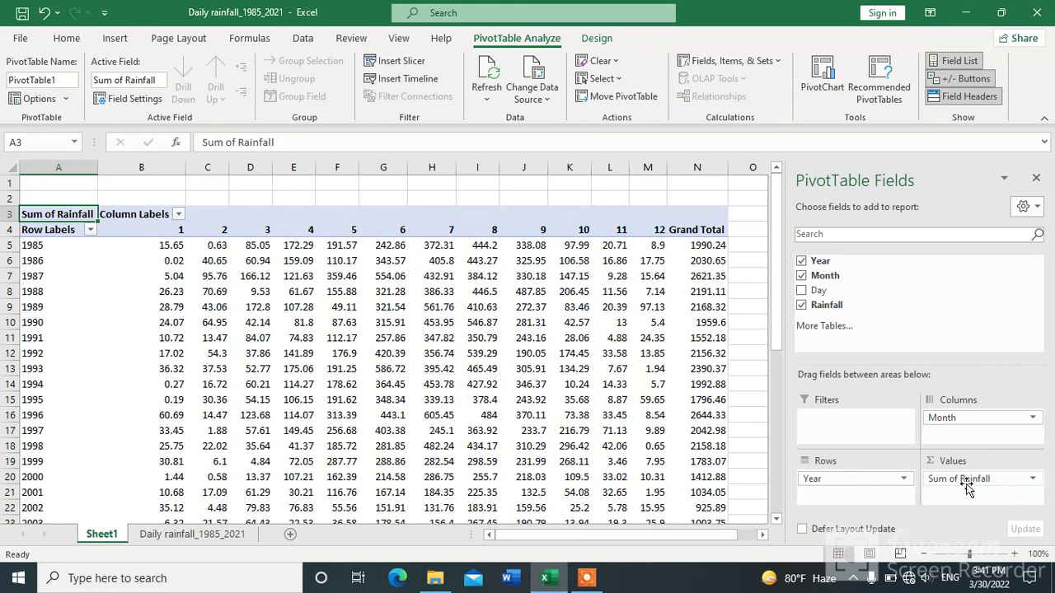
click(1034, 481)
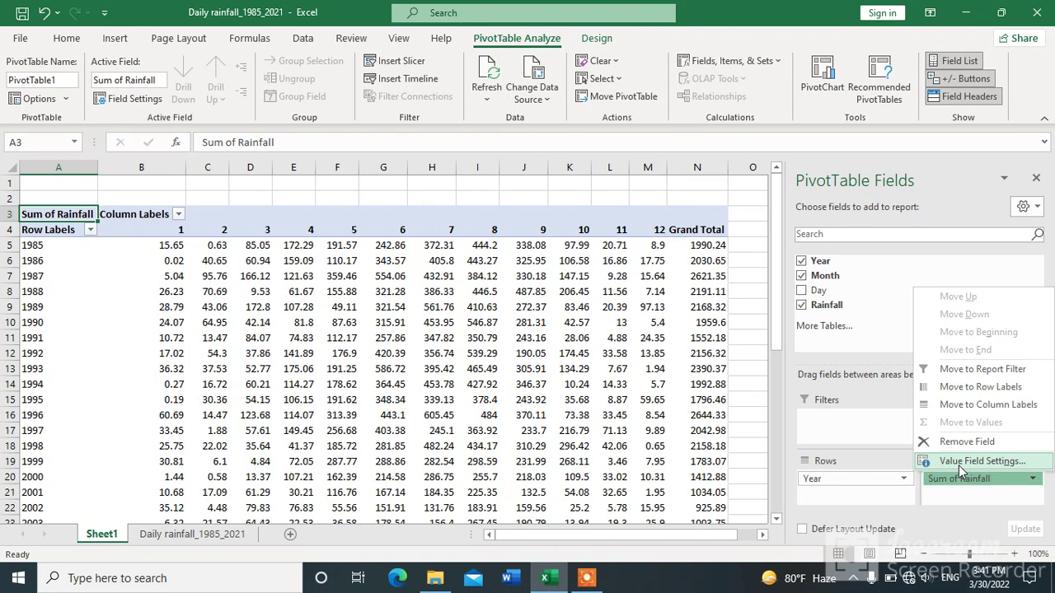
Confirm Sum in Value Field Settings and close the PivotTable Fields pane.
click(958, 464)
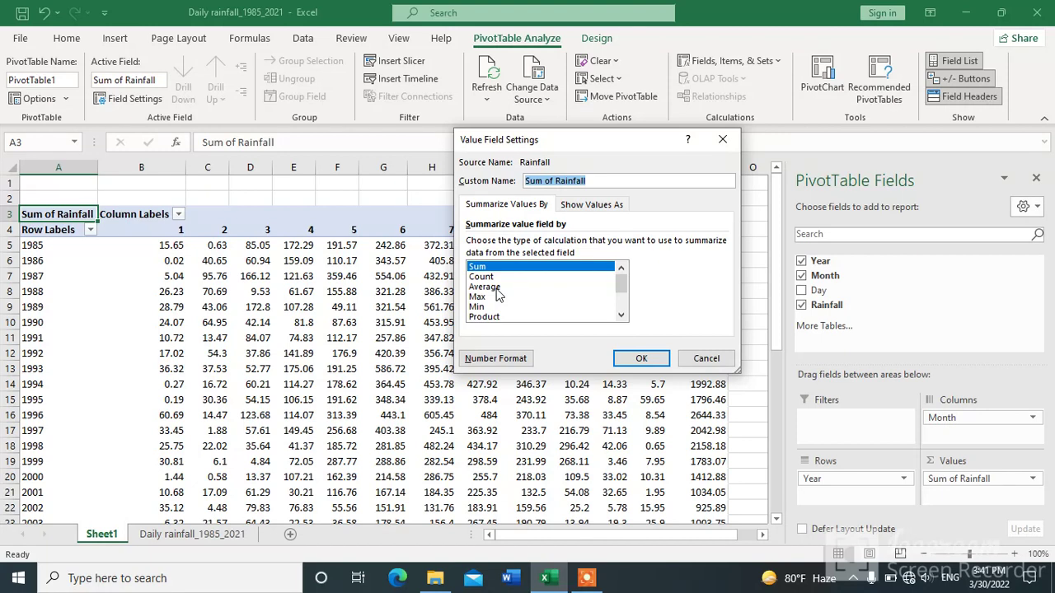
click(641, 359)
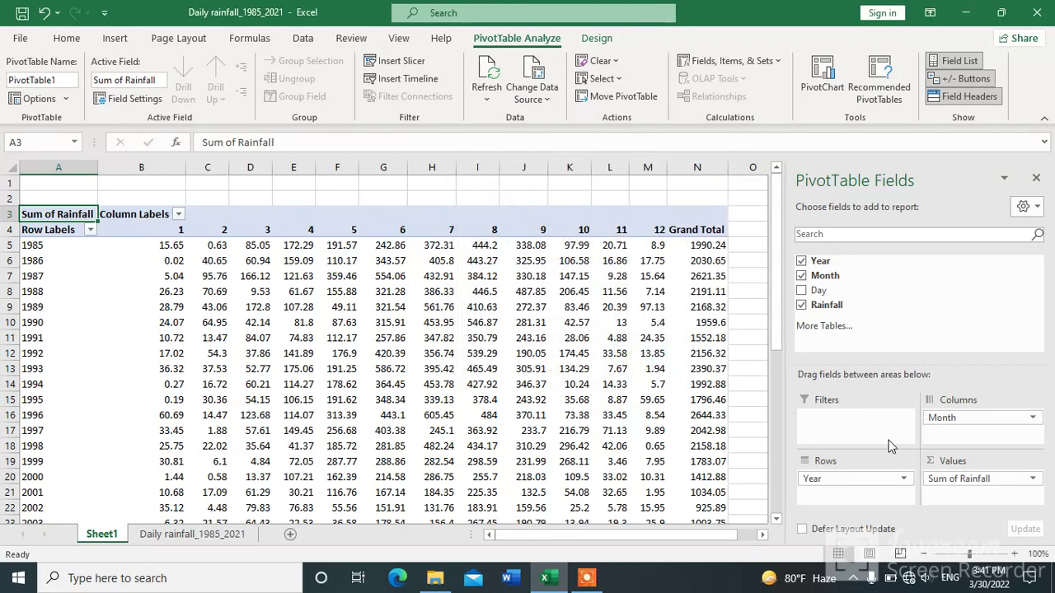
click(1036, 177)
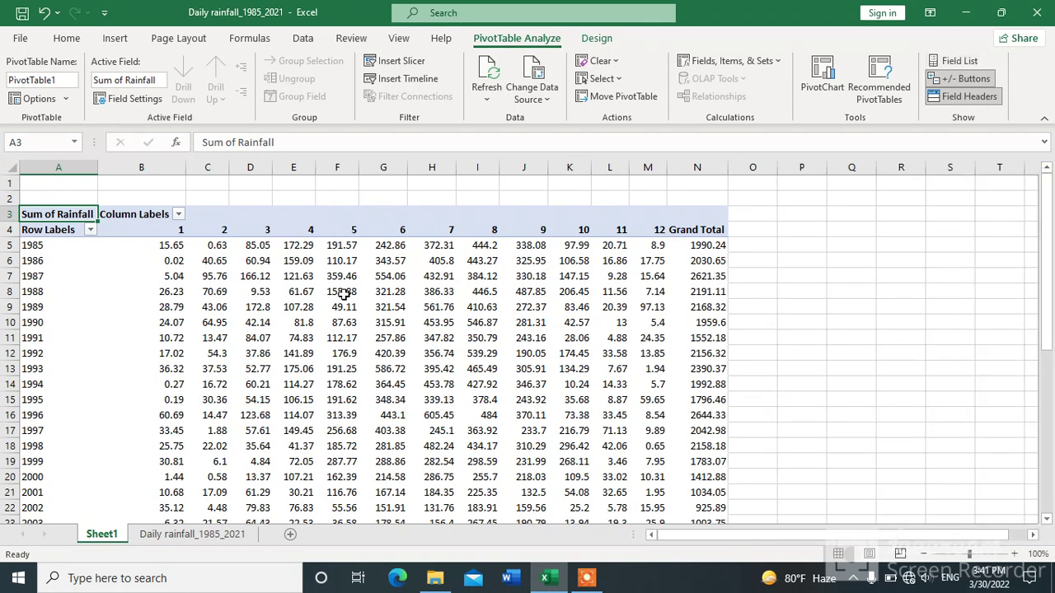
click(801, 324)
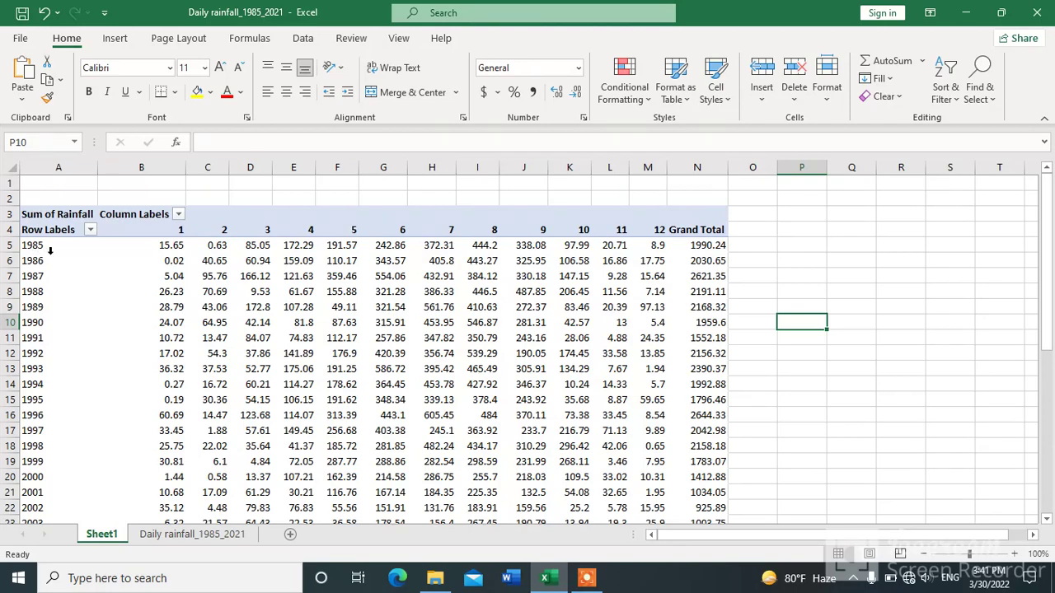
scroll(50, 252, down, 10)
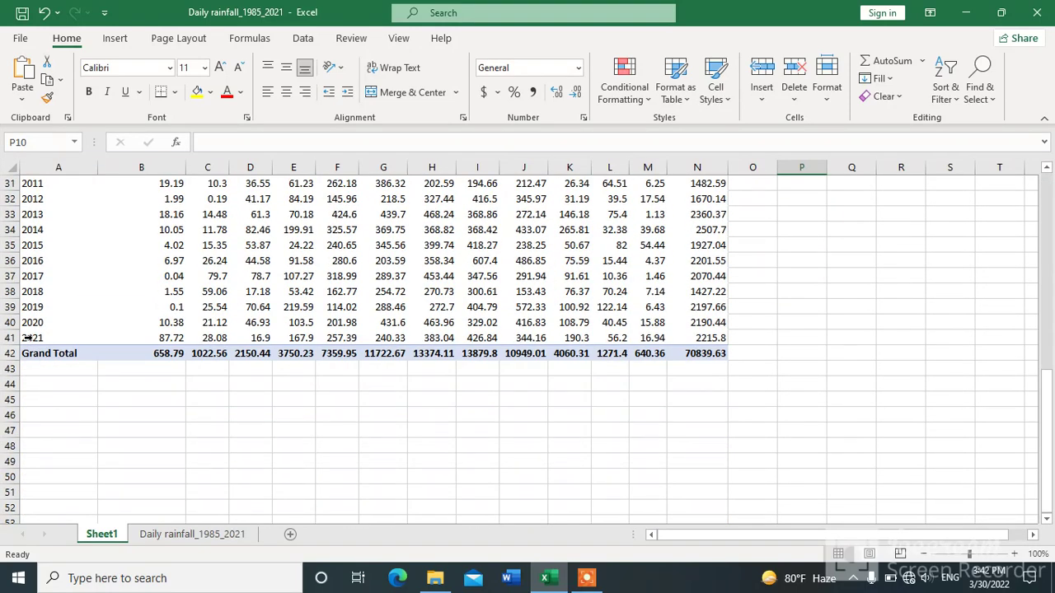
scroll(37, 350, up, 10)
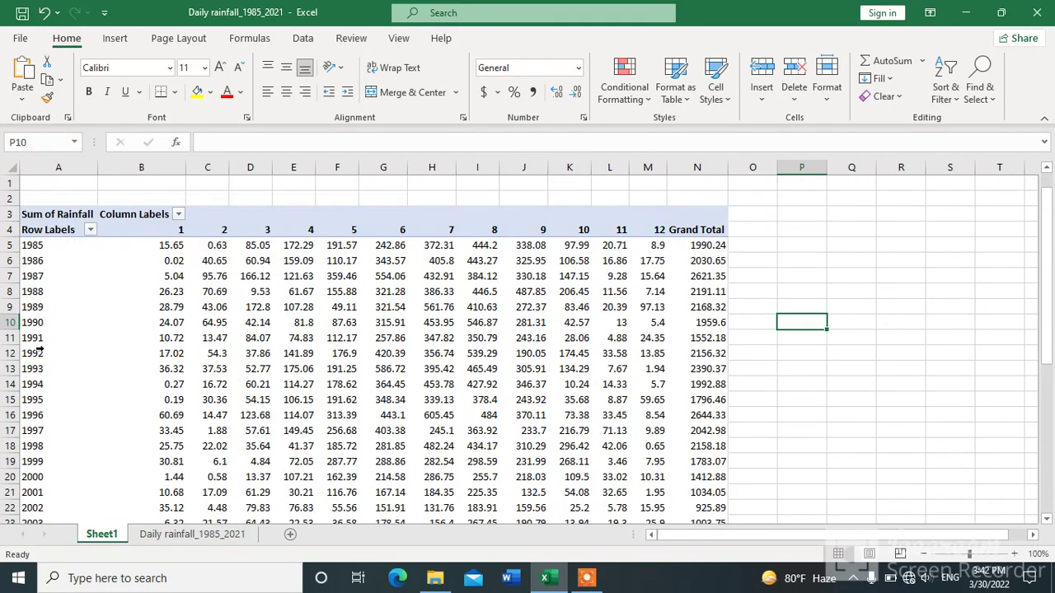
click(175, 232)
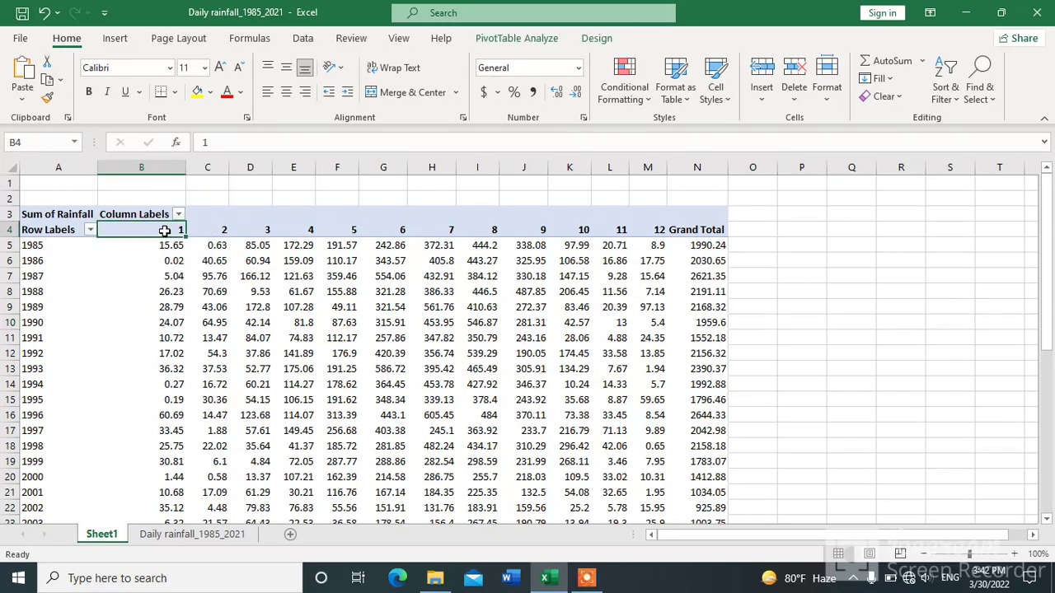
Retype the Grand Total heading in N4 as 'Annual' and check 1985's total of 1990.24.
click(694, 230)
text(A)
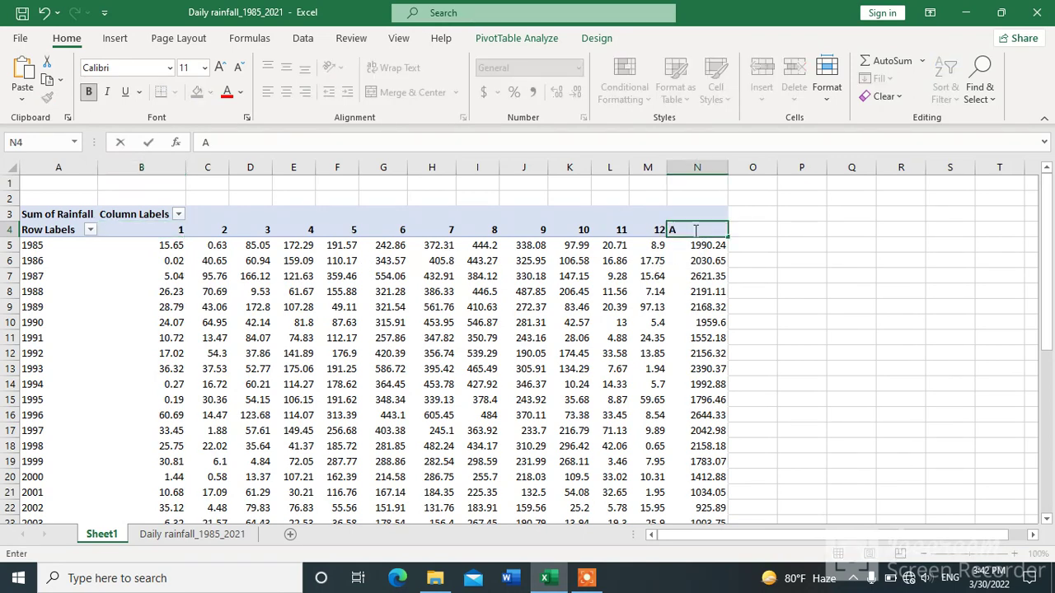
text(nnual)
click(829, 239)
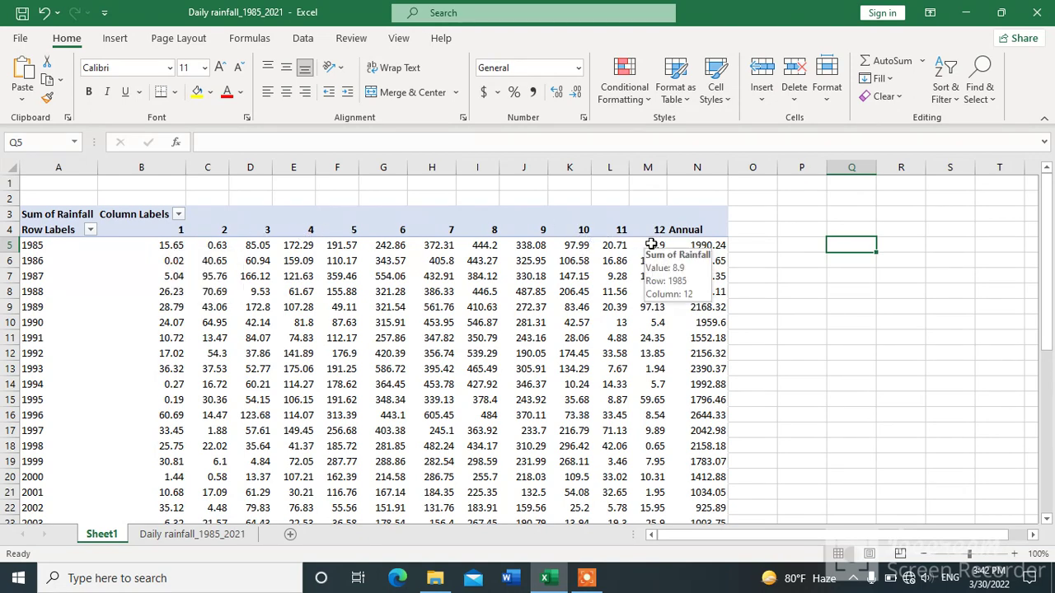
click(701, 251)
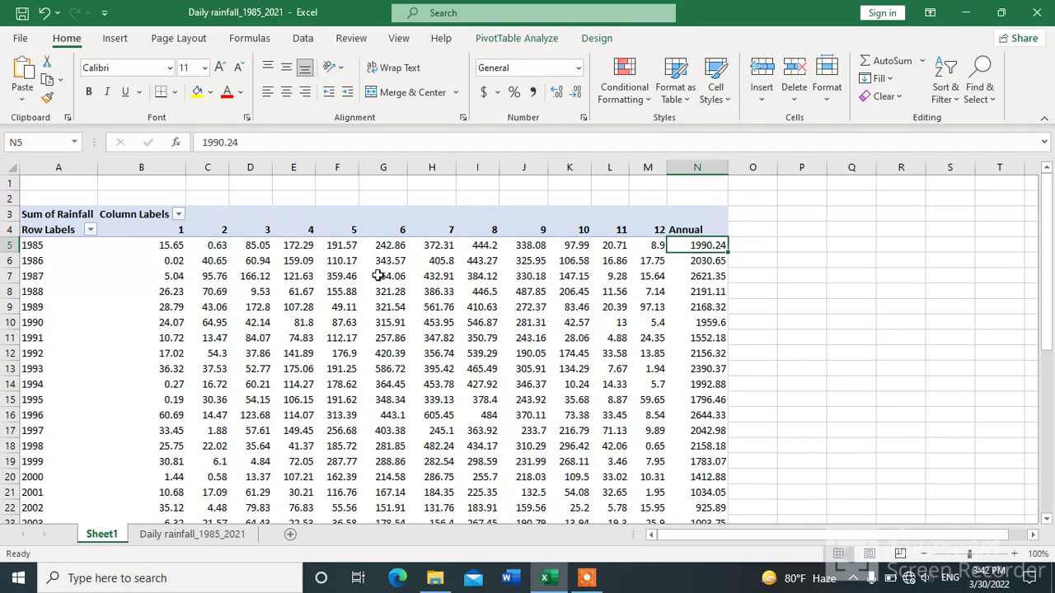
click(831, 248)
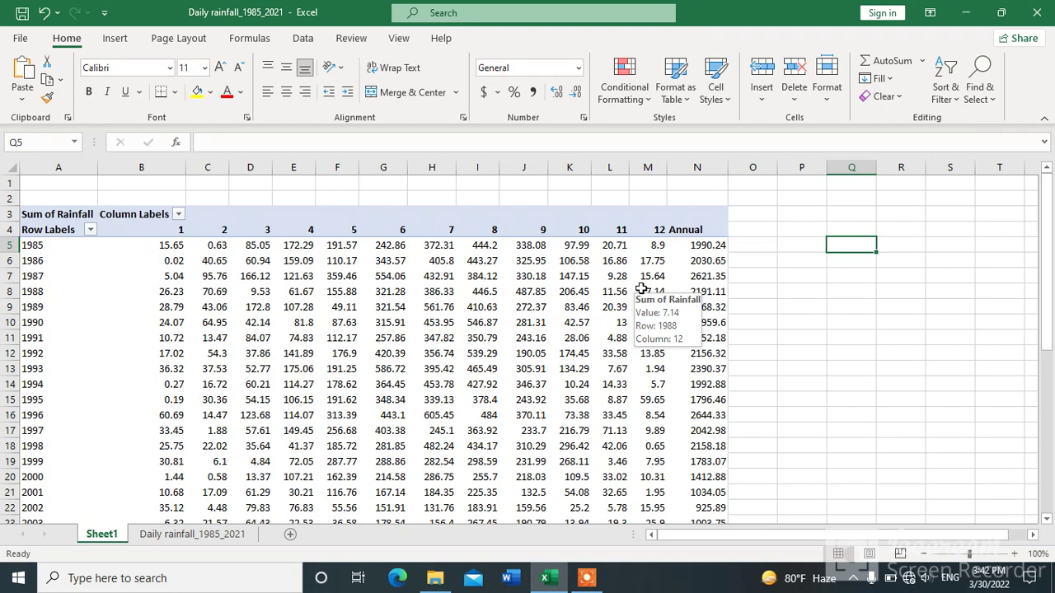
click(806, 277)
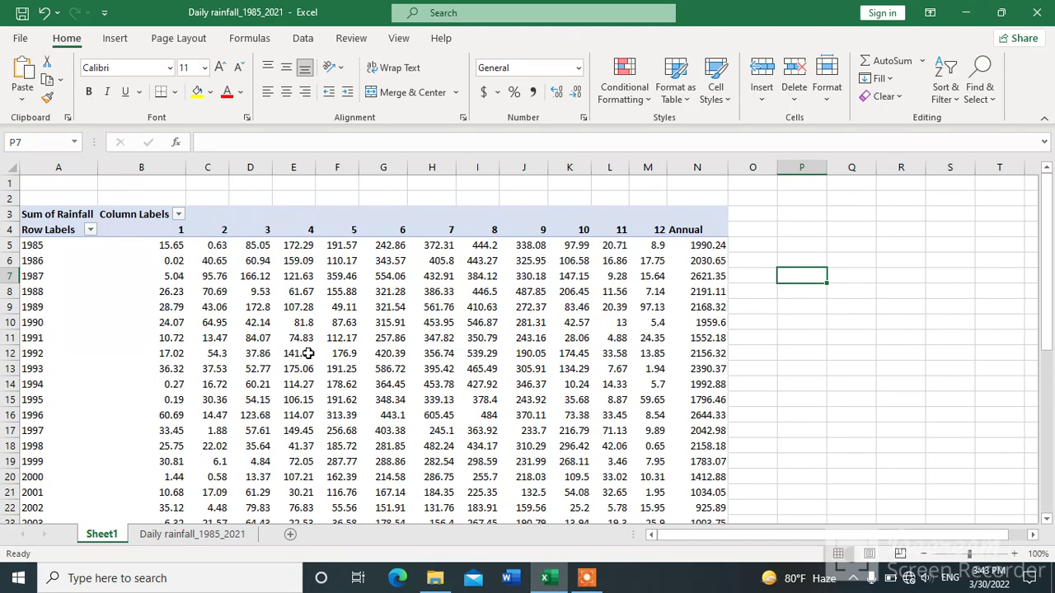
scroll(434, 320, down, 1)
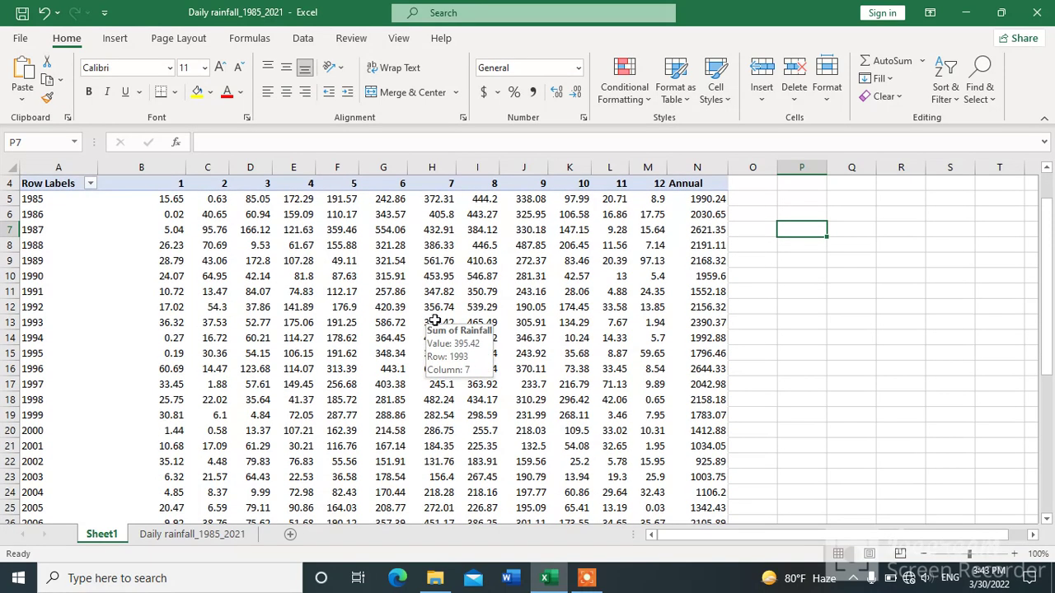
scroll(643, 321, up, 1)
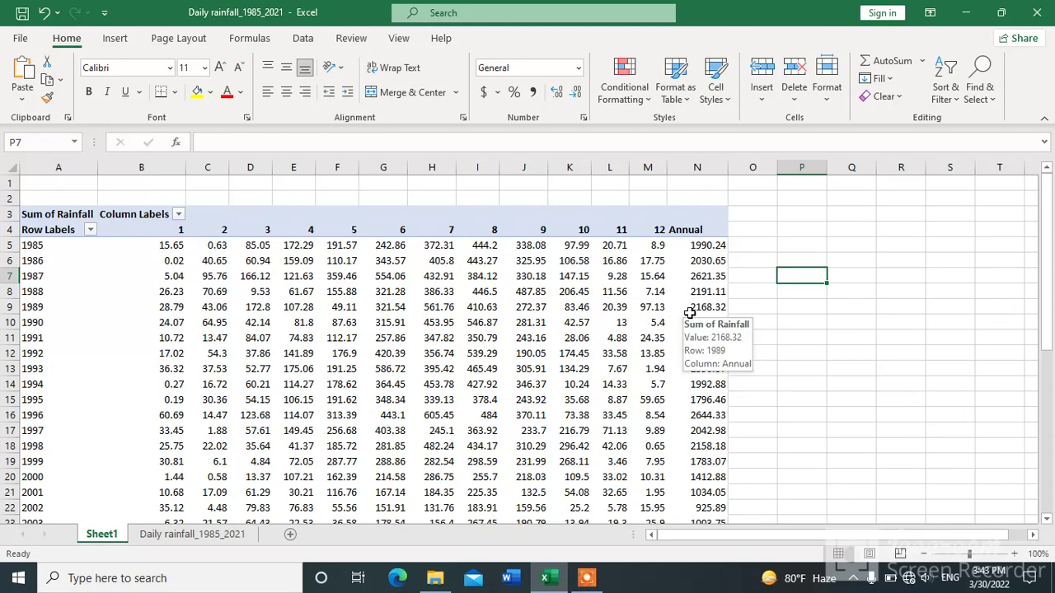
click(799, 227)
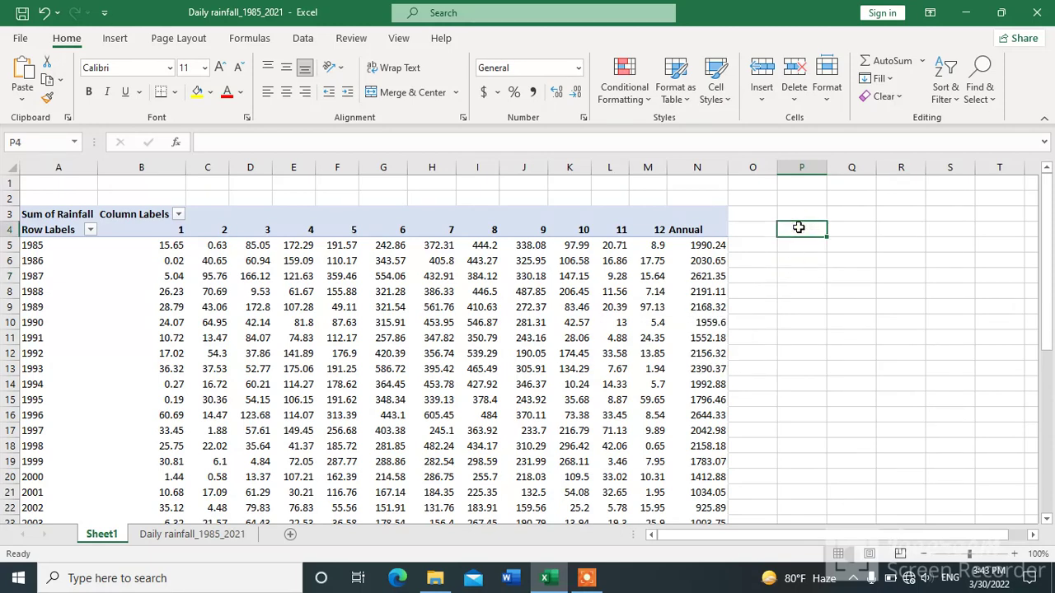